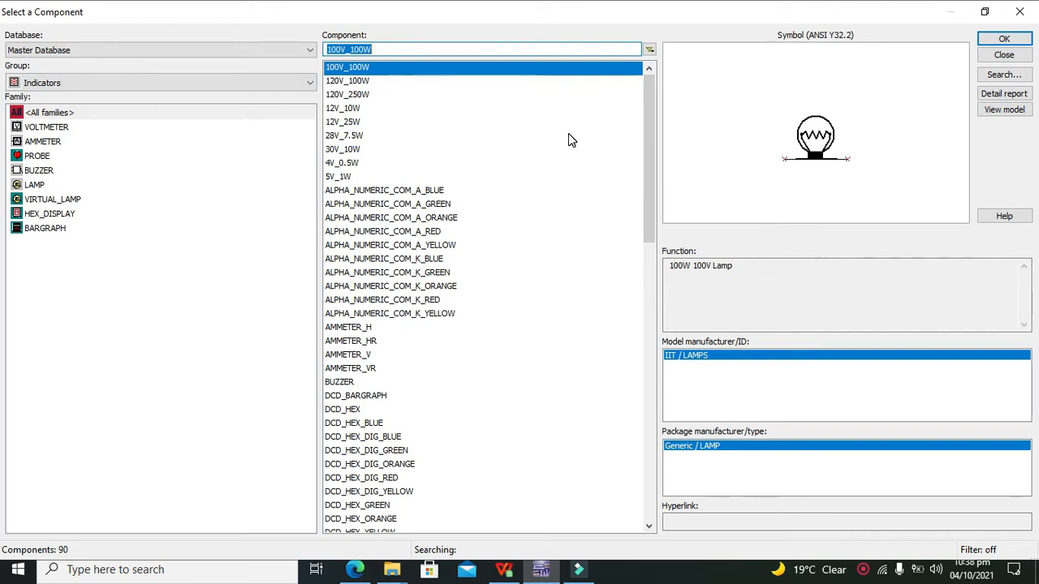
- Place three 12V_25W lamps from the Indicators group side by side in a row on the schematic
{"action": "left_click", "coordinate": [348, 124]}
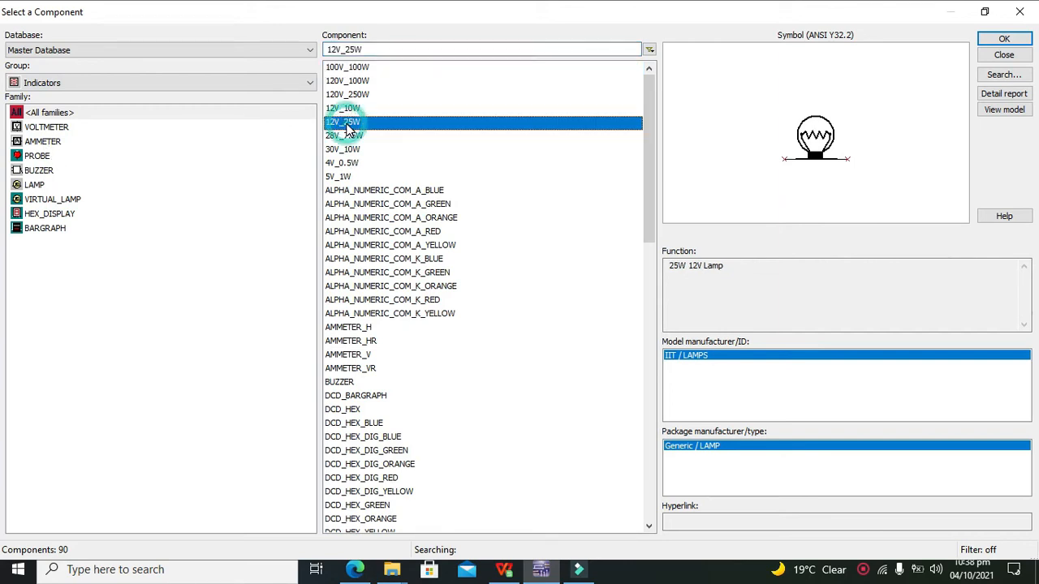
{"action": "left_click", "coordinate": [1004, 42]}
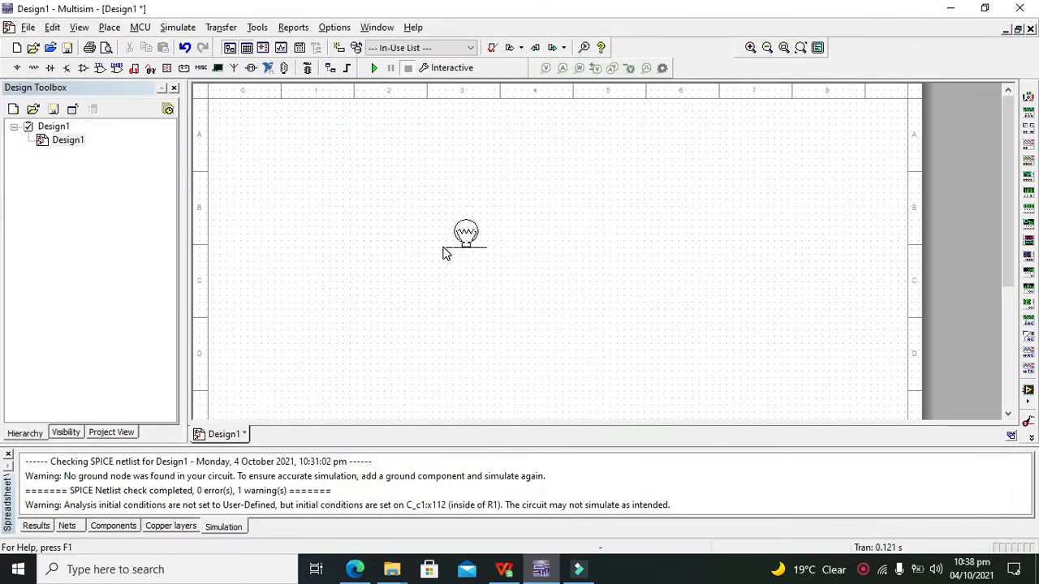
{"action": "left_click", "coordinate": [412, 236]}
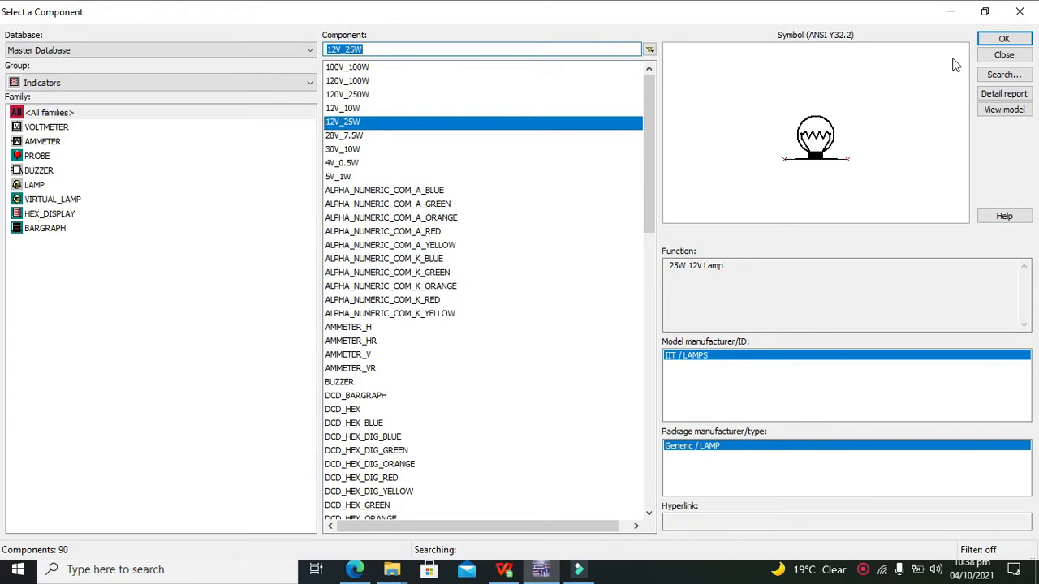
{"action": "left_click", "coordinate": [1004, 39]}
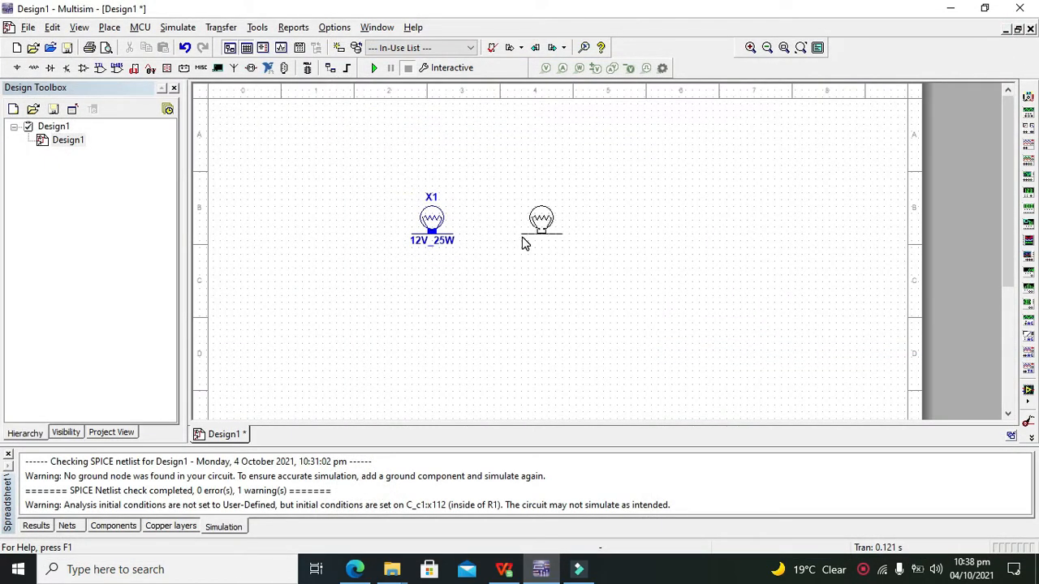
{"action": "left_click", "coordinate": [523, 243]}
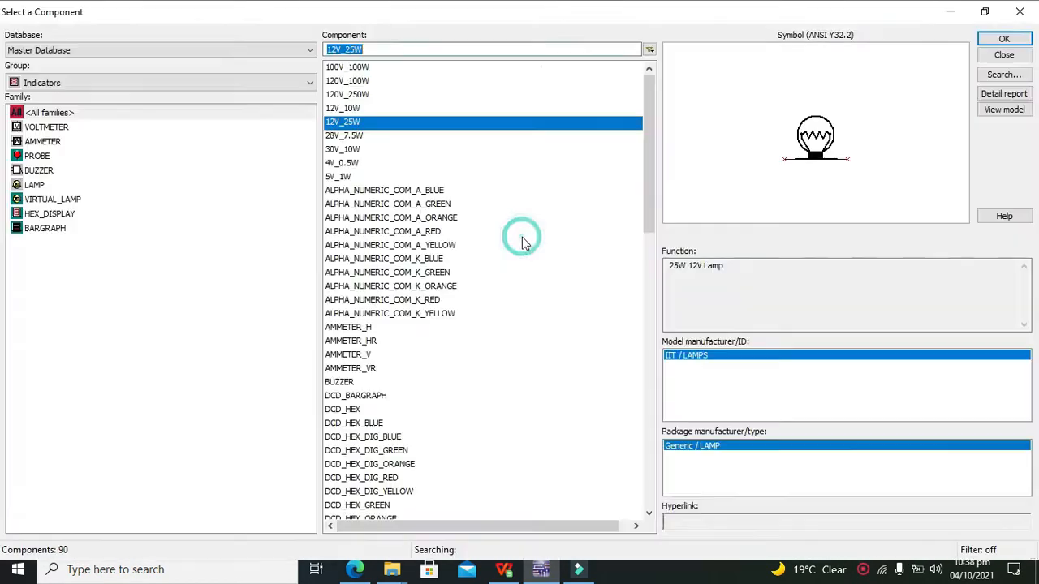
{"action": "left_click", "coordinate": [1004, 39]}
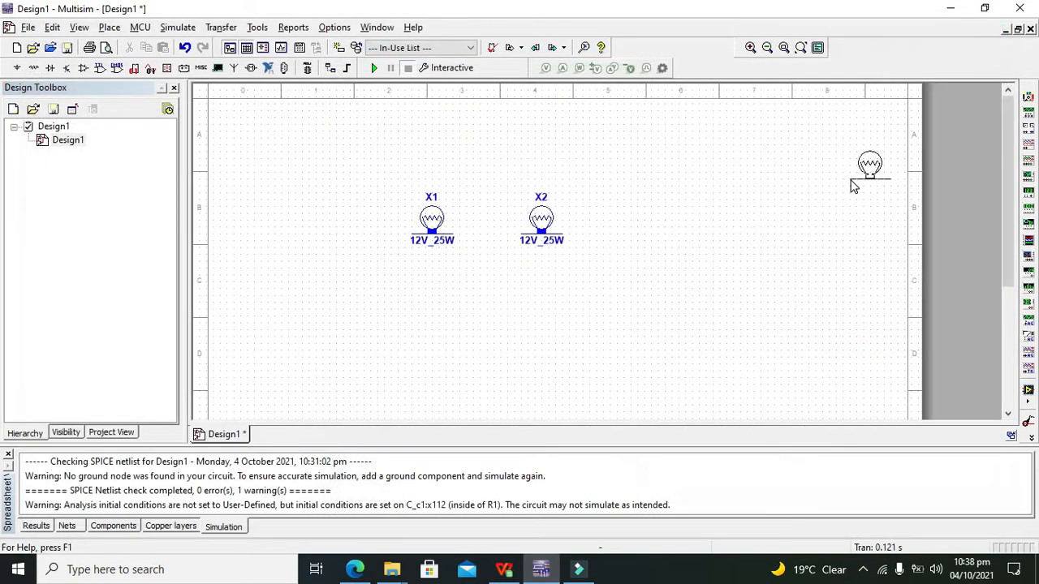
{"action": "left_click", "coordinate": [611, 240]}
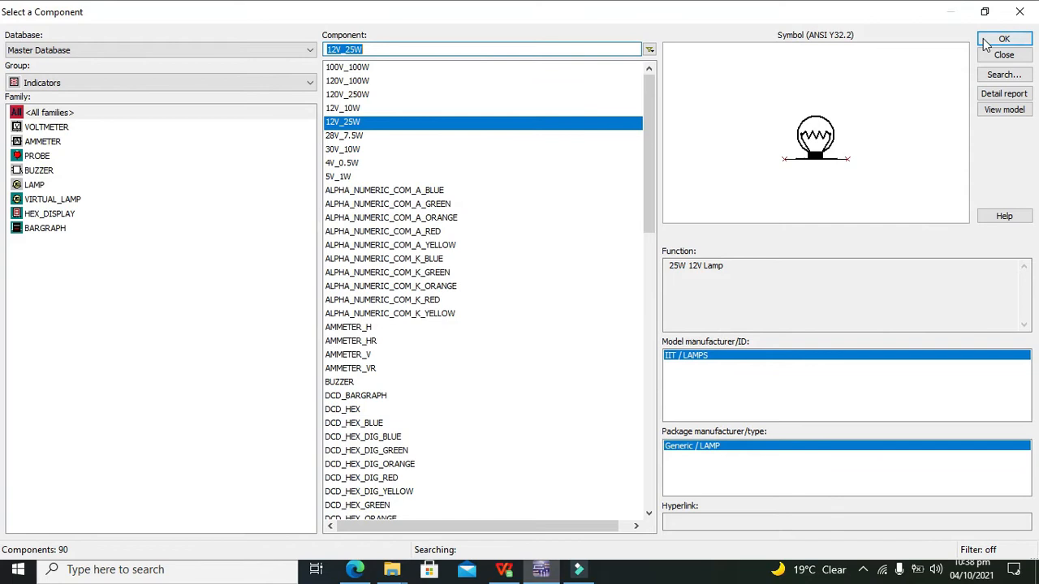
{"action": "left_click", "coordinate": [1021, 14]}
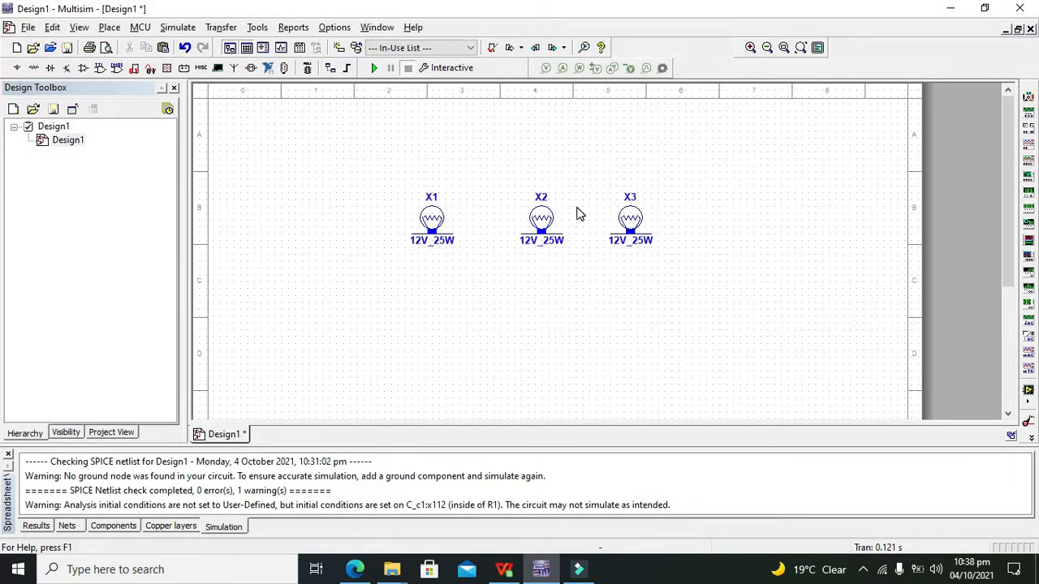
{"action": "double_click", "coordinate": [546, 221]}
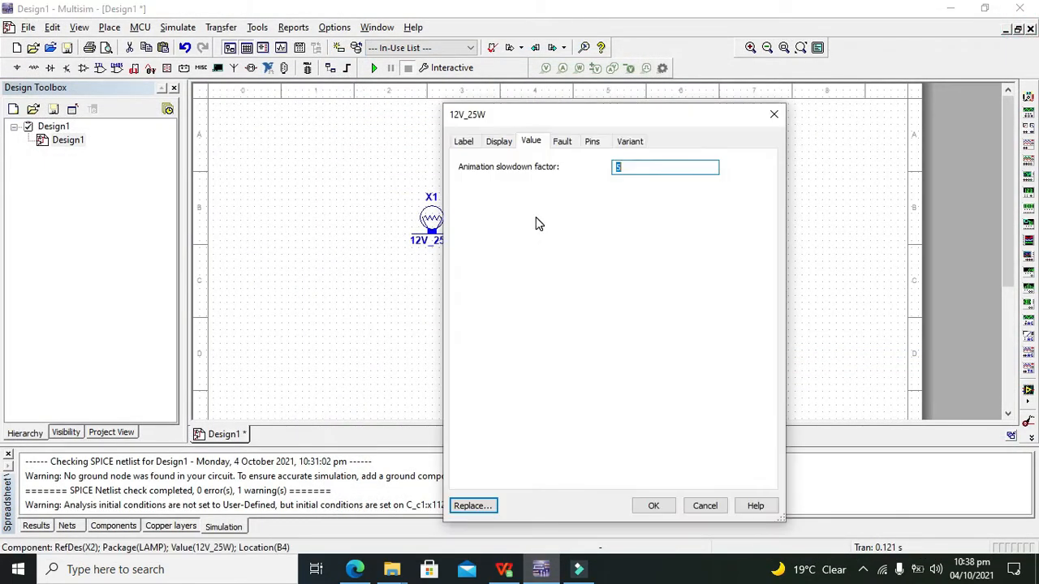
{"action": "left_click", "coordinate": [773, 115]}
{"action": "left_click", "coordinate": [592, 157]}
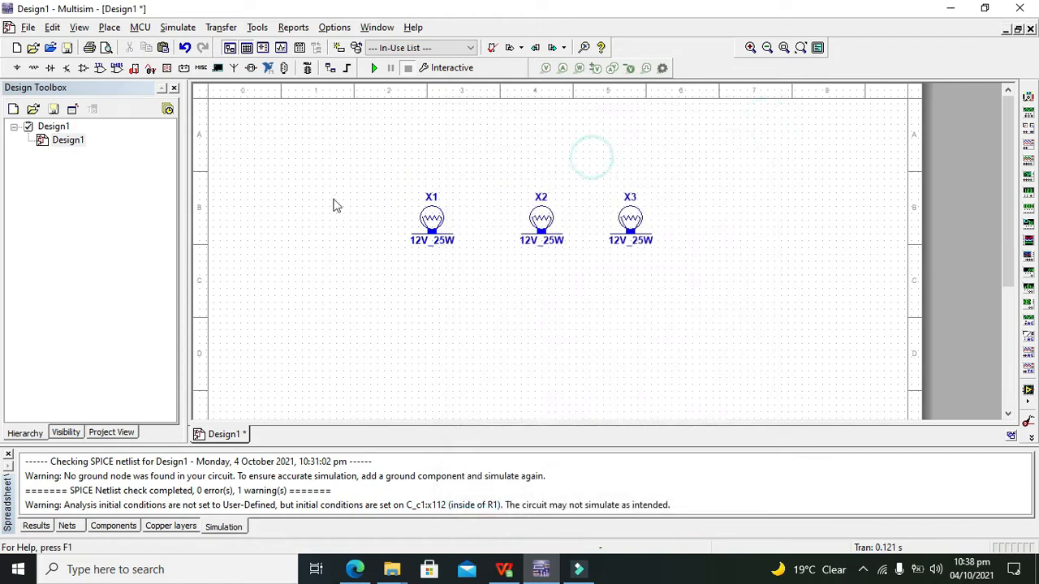
- Place a DC_POWER source below the left of the lamp row and a GROUND symbol below the middle of the circuit
{"action": "left_click", "coordinate": [16, 69]}
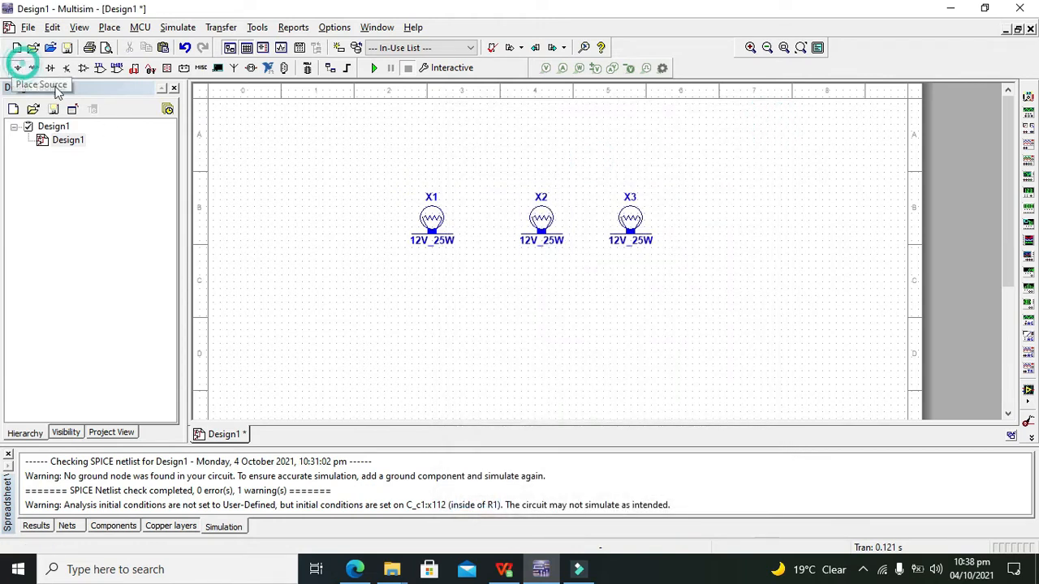
{"action": "left_click", "coordinate": [370, 81]}
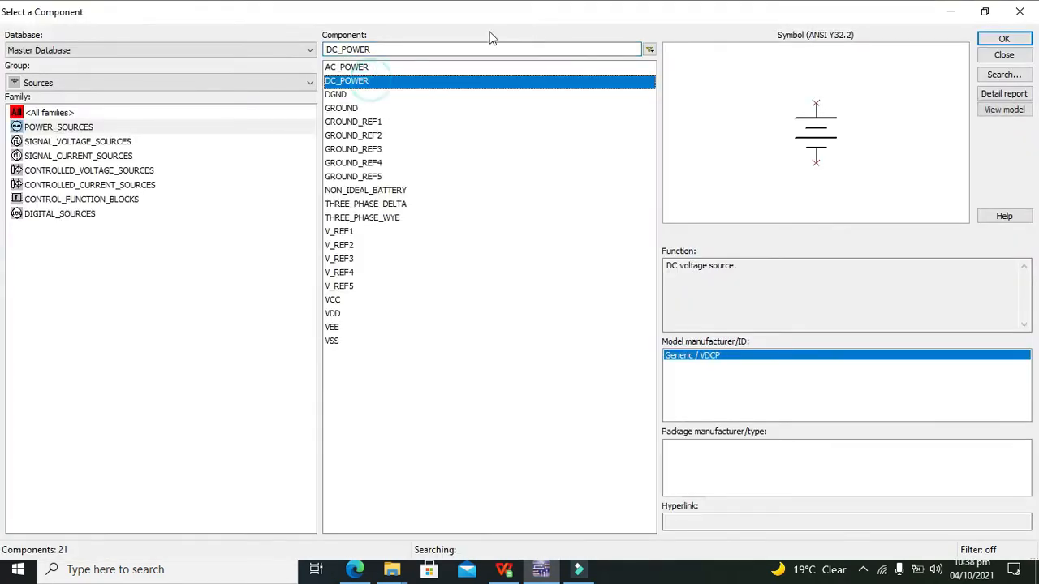
{"action": "left_click", "coordinate": [992, 39]}
{"action": "left_click", "coordinate": [346, 310]}
{"action": "left_click", "coordinate": [337, 108]}
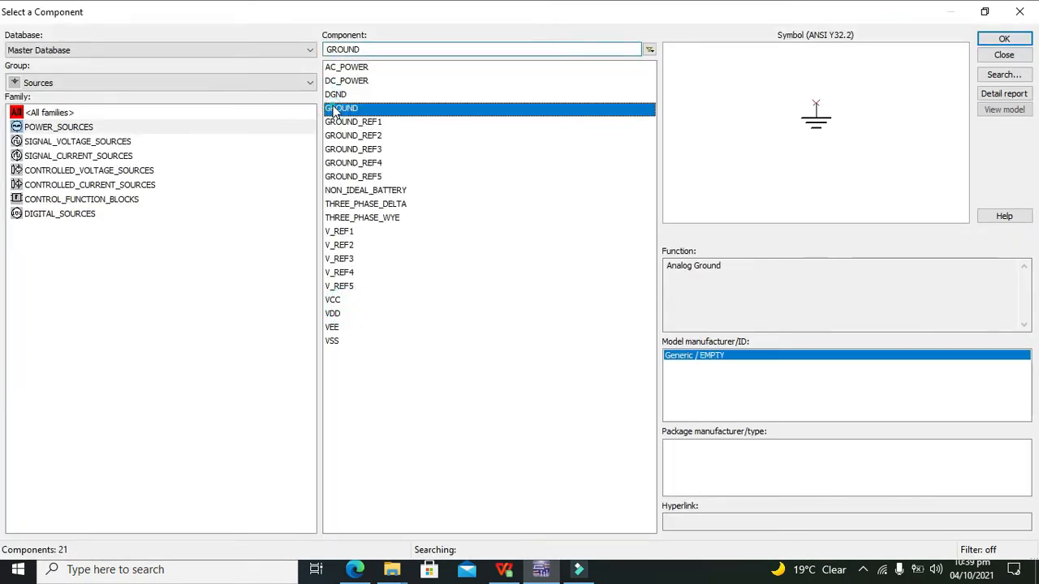
{"action": "left_click", "coordinate": [1007, 41]}
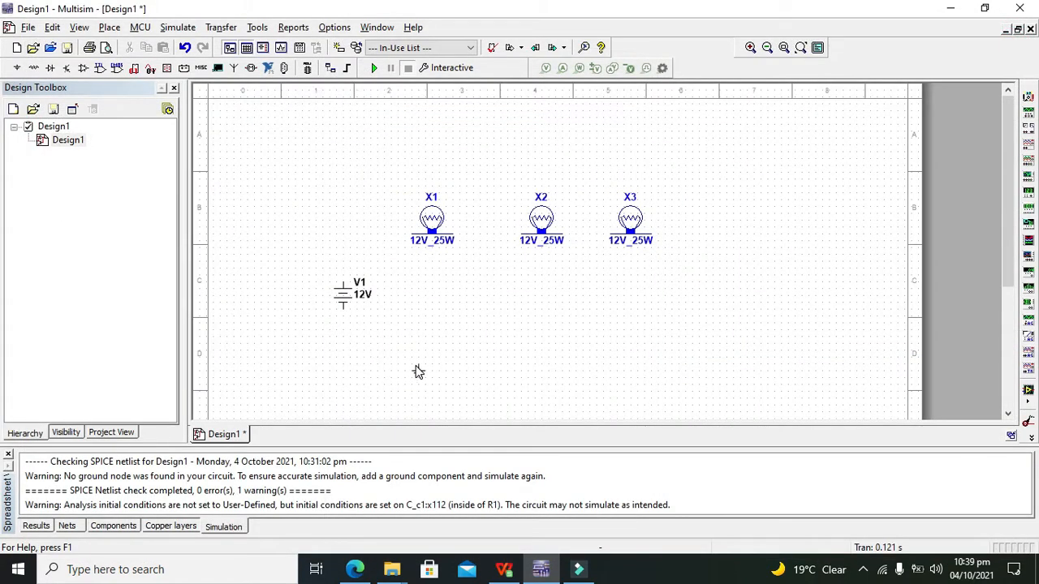
{"action": "left_click", "coordinate": [545, 370]}
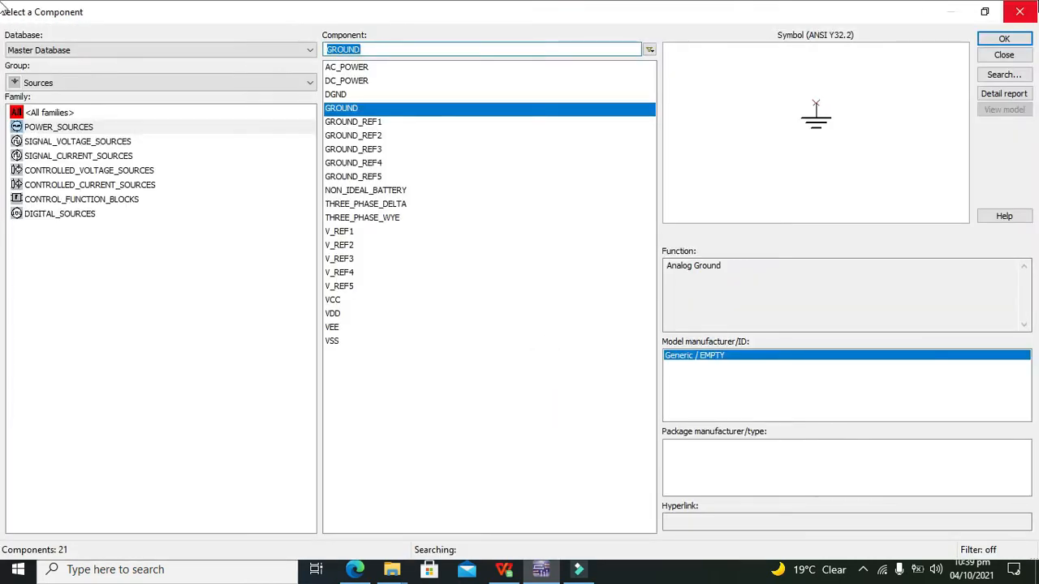
{"action": "left_click", "coordinate": [1023, 7]}
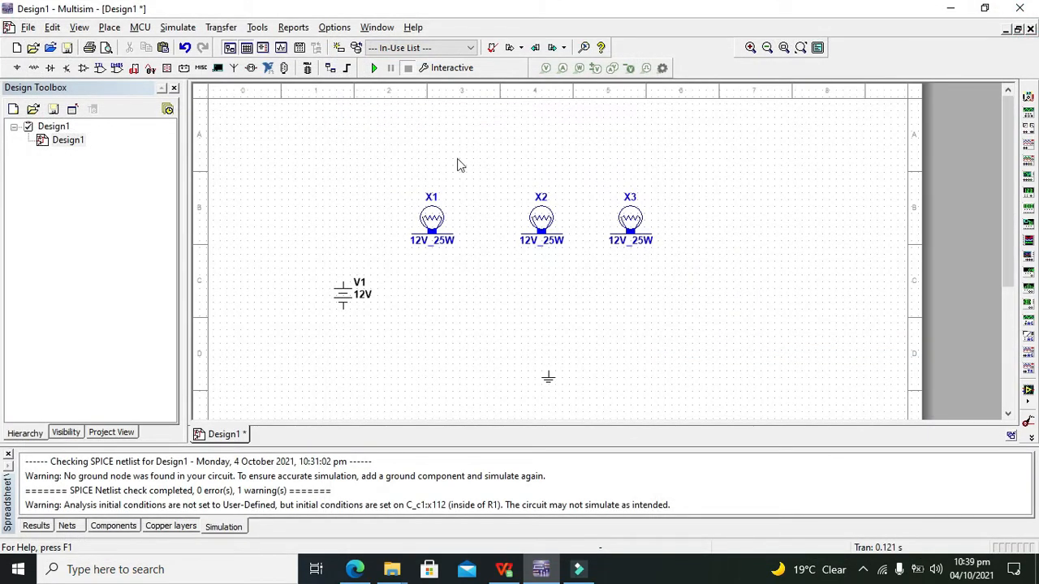
- Move the three lamps further up the sheet and shift lamp X2 slightly left to even out the spacing
{"action": "left_click_drag", "start_coordinate": [377, 172], "coordinate": [679, 267]}
{"action": "left_click_drag", "start_coordinate": [627, 218], "coordinate": [630, 191]}
{"action": "left_click", "coordinate": [715, 200]}
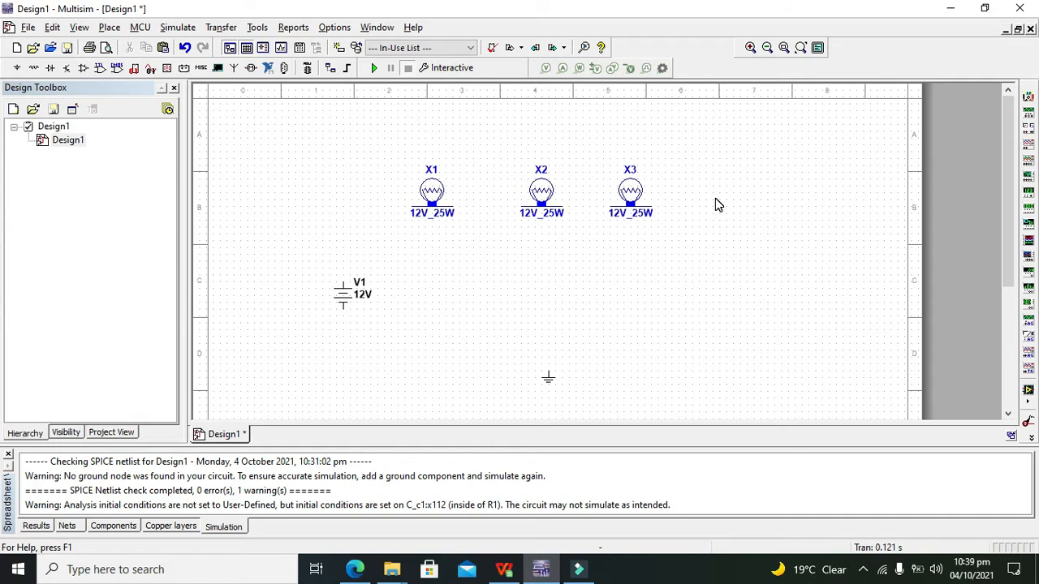
{"action": "left_click_drag", "start_coordinate": [549, 200], "coordinate": [541, 201]}
{"action": "left_click", "coordinate": [592, 241]}
- Wire the three lamps in series and connect the left end of lamp X1 to the DC source's upper terminal
{"action": "left_click", "coordinate": [608, 207]}
{"action": "left_click", "coordinate": [535, 206]}
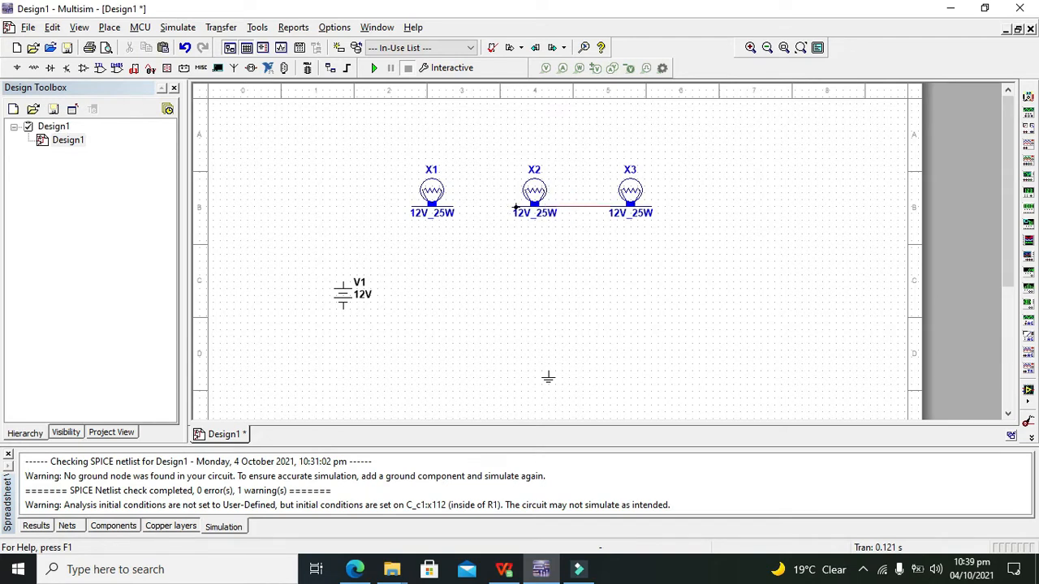
{"action": "left_click", "coordinate": [514, 209]}
{"action": "left_click", "coordinate": [453, 208]}
{"action": "left_click", "coordinate": [412, 210]}
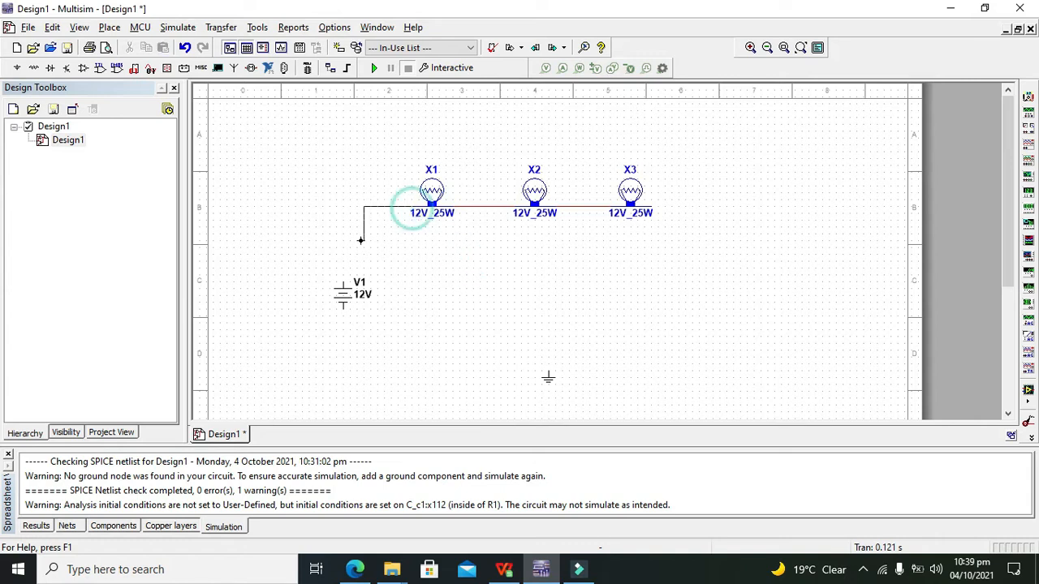
{"action": "left_click", "coordinate": [344, 280]}
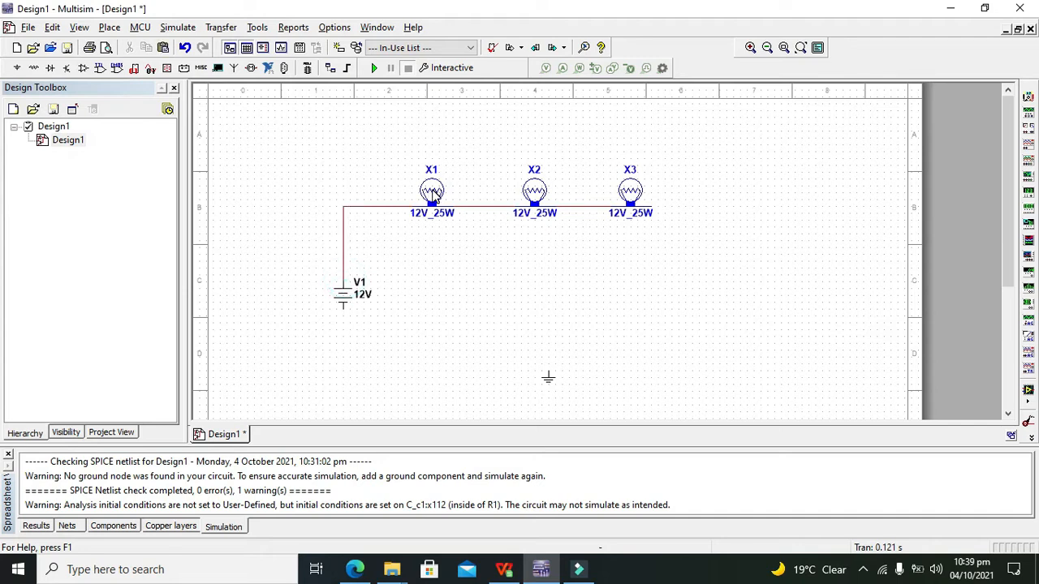
- Close the loop by wiring the DC source's lower terminal to the free right end of lamp X3
{"action": "left_click", "coordinate": [343, 313]}
{"action": "left_click", "coordinate": [656, 346]}
{"action": "left_click", "coordinate": [654, 208]}
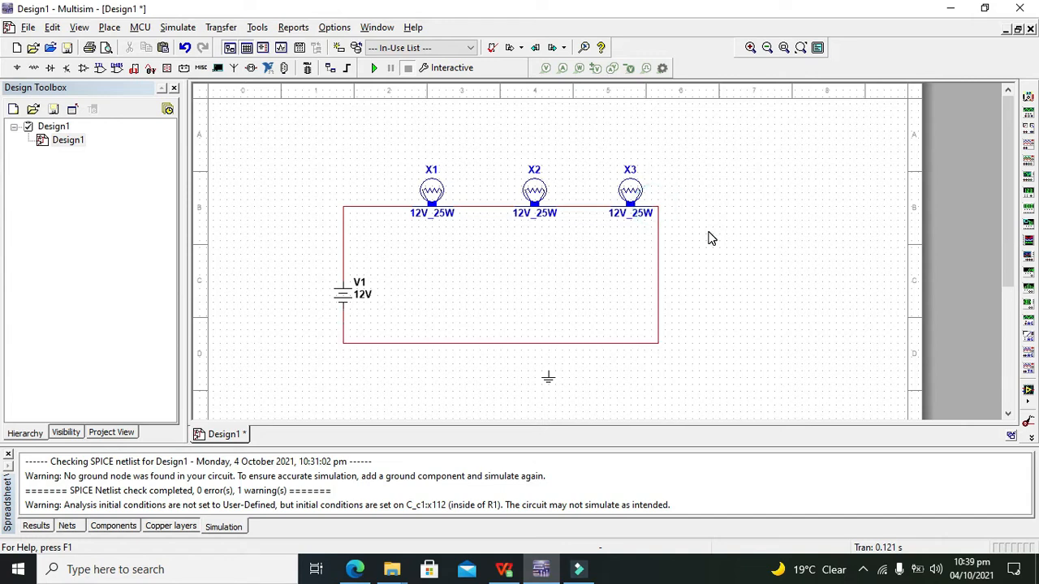
- Move lamp X3 to the right and shift the loop's right-hand wire outward to widen the circuit
{"action": "left_click_drag", "start_coordinate": [658, 244], "coordinate": [719, 243]}
{"action": "left_click_drag", "start_coordinate": [626, 193], "coordinate": [650, 195]}
{"action": "left_click", "coordinate": [628, 140]}
{"action": "left_click", "coordinate": [671, 262]}
{"action": "left_click_drag", "start_coordinate": [671, 262], "coordinate": [726, 262]}
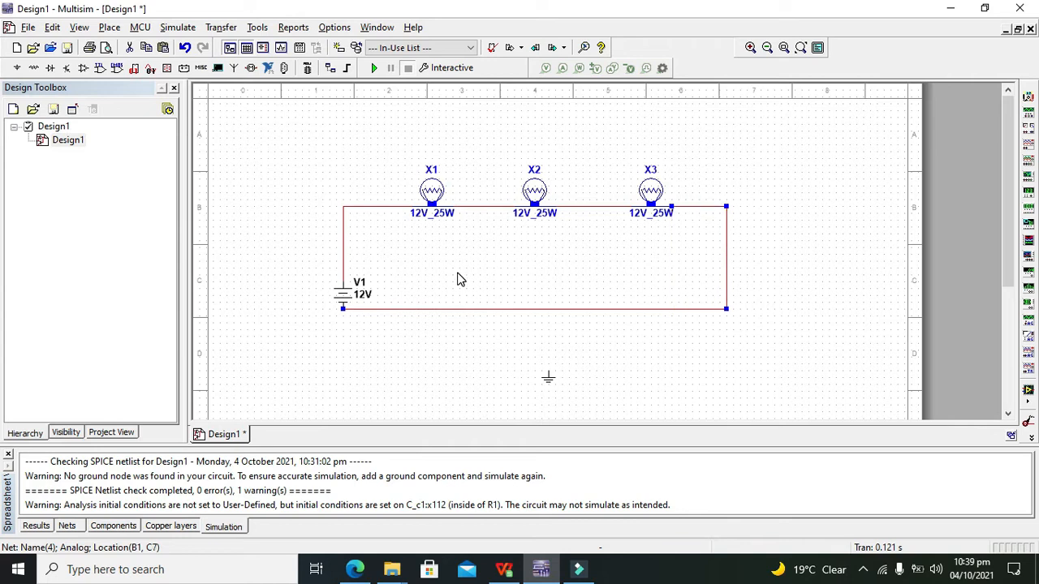
- Check the DC source's voltage in its value settings
{"action": "double_click", "coordinate": [345, 296]}
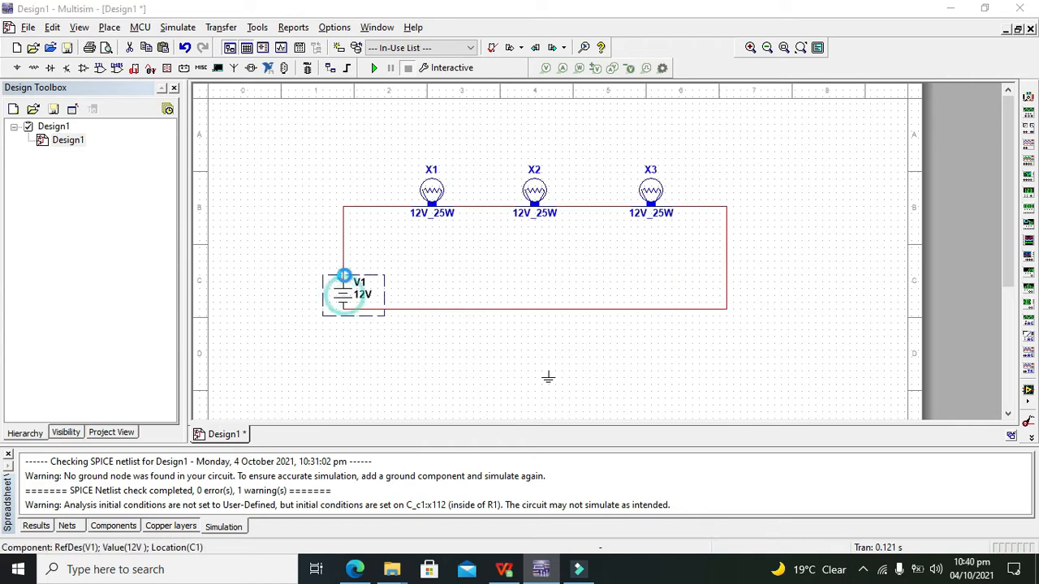
{"action": "left_click", "coordinate": [656, 505]}
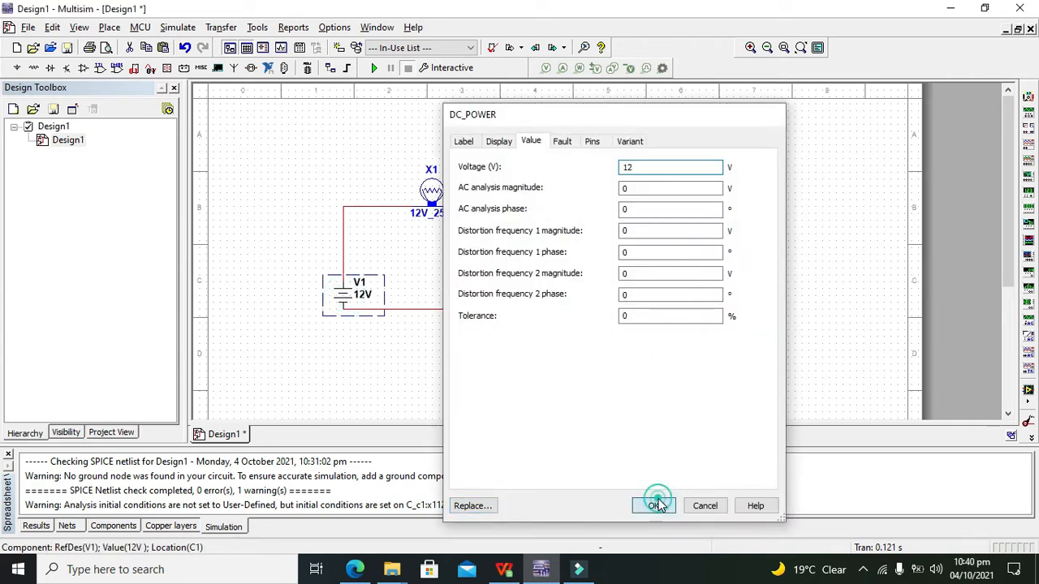
{"action": "left_click", "coordinate": [341, 296]}
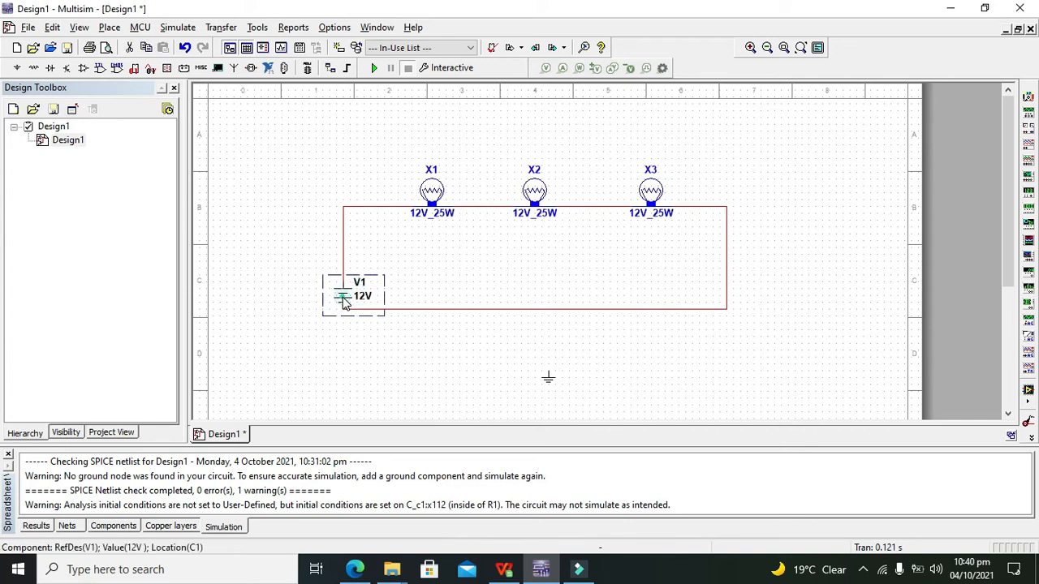
- Move the DC source up and reposition the loop's bottom wire lower and its right-hand wire further out
{"action": "left_click_drag", "start_coordinate": [344, 282], "coordinate": [344, 253]}
{"action": "left_click", "coordinate": [484, 276]}
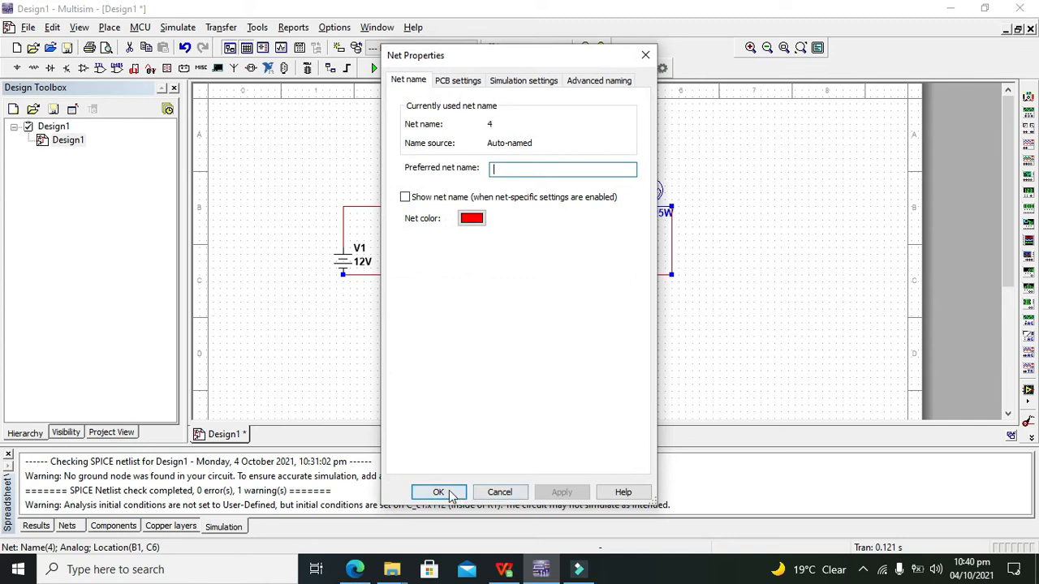
{"action": "left_click", "coordinate": [479, 498]}
{"action": "left_click_drag", "start_coordinate": [480, 276], "coordinate": [480, 309]}
{"action": "left_click_drag", "start_coordinate": [673, 254], "coordinate": [726, 257]}
{"action": "left_click", "coordinate": [782, 273]}
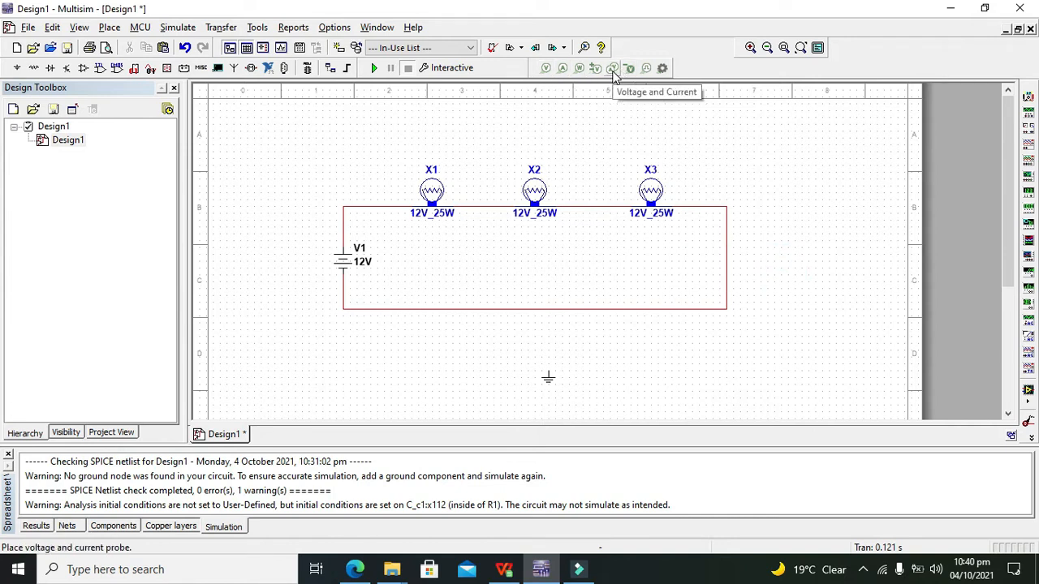
- Place a current probe on the wire ahead of each of the three lamps and a voltage probe on the loop's right-hand wire
{"action": "left_click", "coordinate": [563, 69]}
{"action": "left_click", "coordinate": [356, 207]}
{"action": "left_click", "coordinate": [359, 209]}
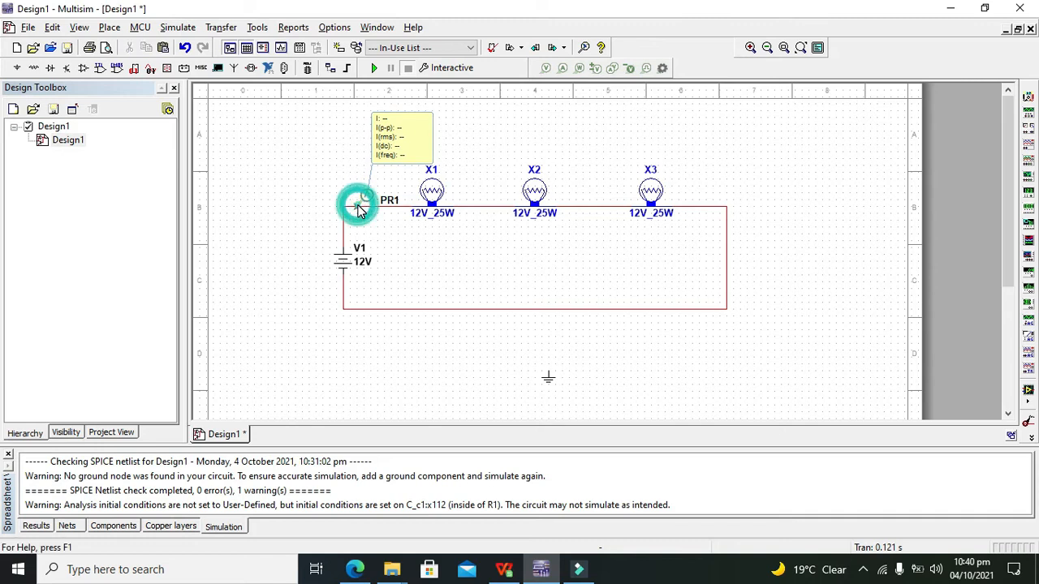
{"action": "left_click", "coordinate": [564, 69]}
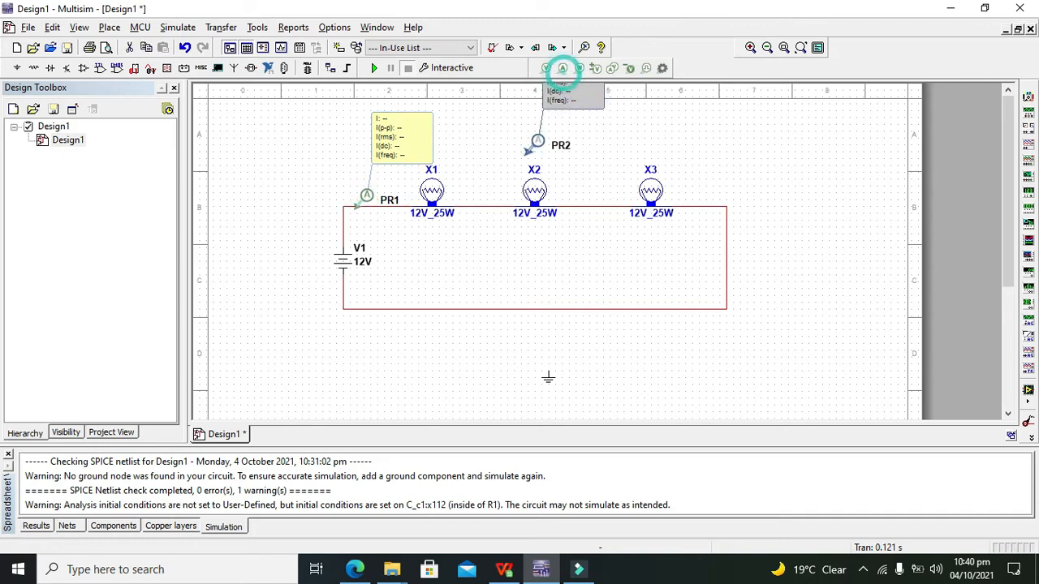
{"action": "left_click", "coordinate": [487, 206]}
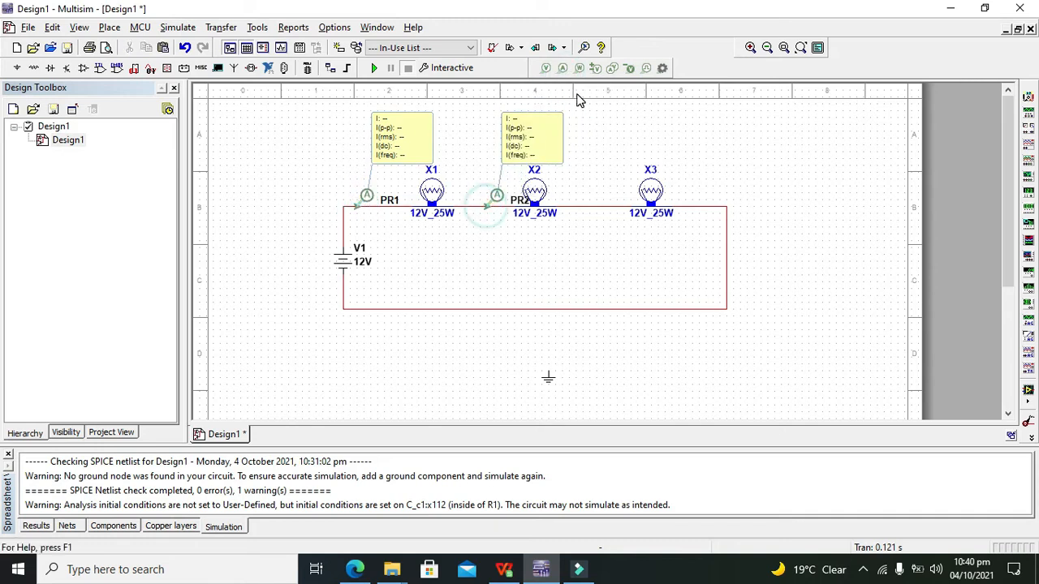
{"action": "left_click", "coordinate": [563, 69]}
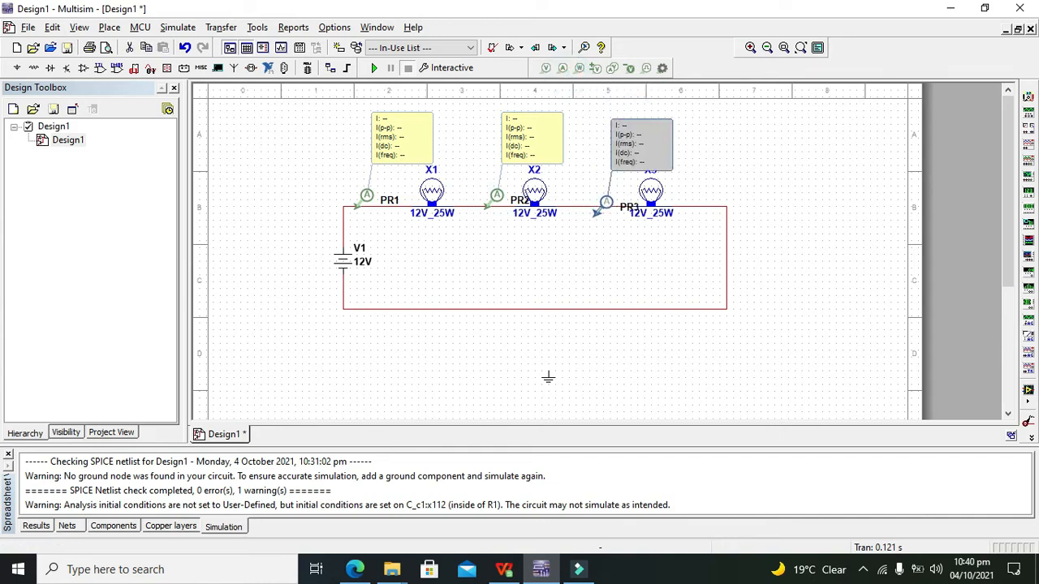
{"action": "left_click", "coordinate": [597, 207]}
{"action": "left_click", "coordinate": [546, 68]}
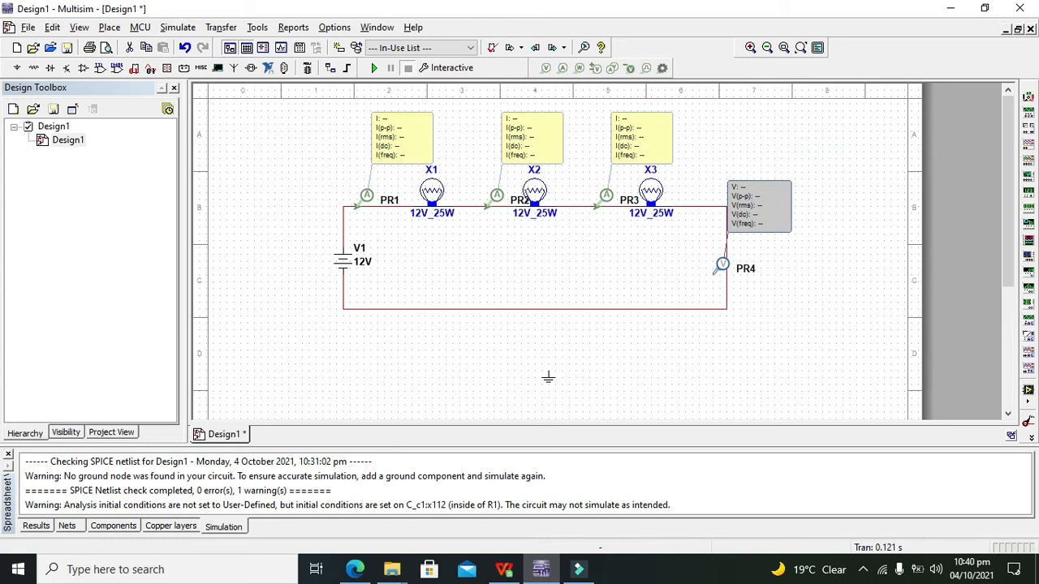
{"action": "left_click", "coordinate": [727, 268]}
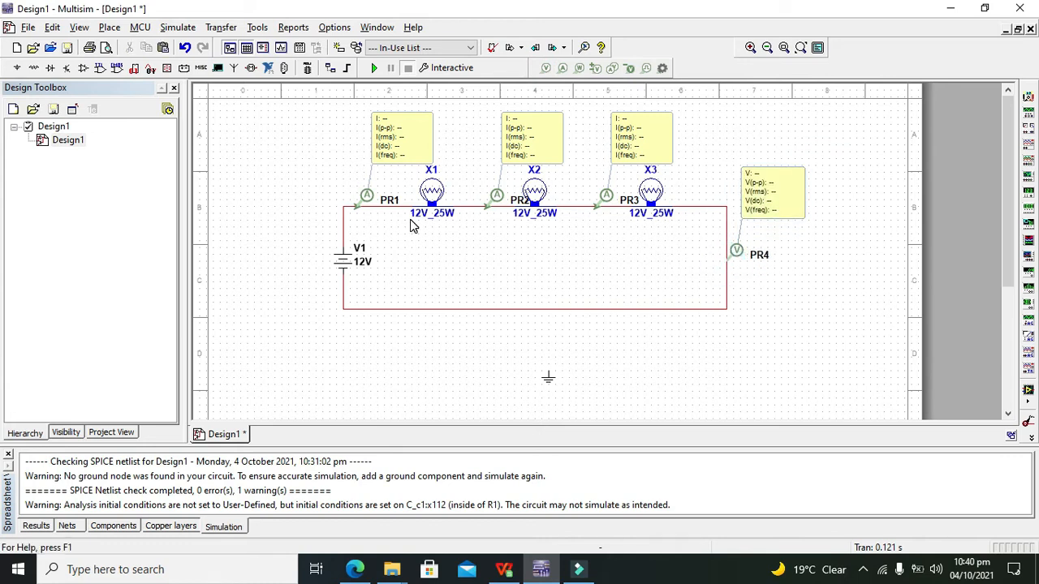
- Connect the ground symbol to the loop's bottom wire, then run and stop the interactive simulation
{"action": "left_click", "coordinate": [549, 375]}
{"action": "left_click", "coordinate": [548, 369]}
{"action": "left_click", "coordinate": [548, 309]}
{"action": "left_click", "coordinate": [374, 69]}
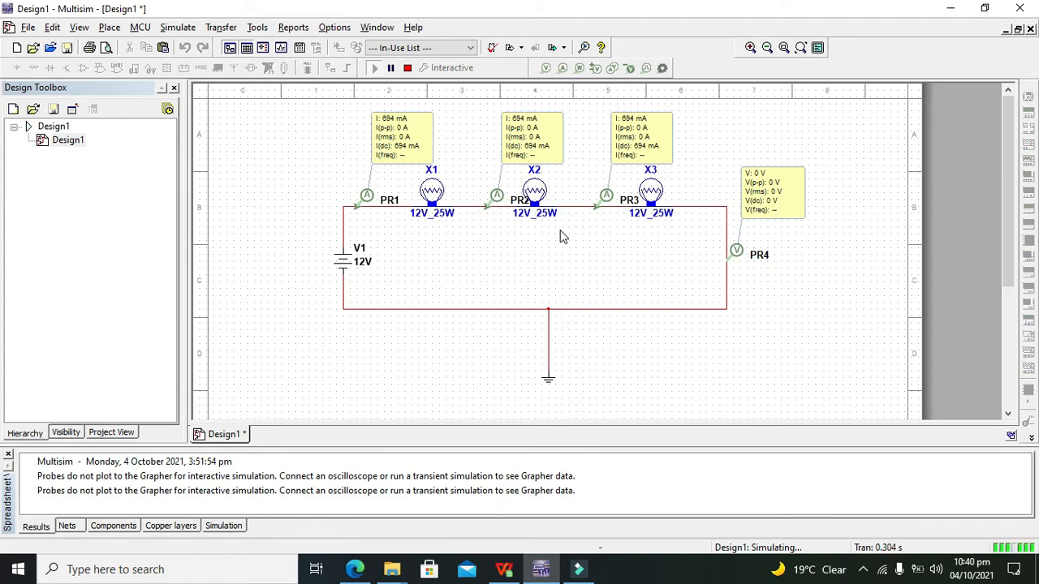
{"action": "left_click", "coordinate": [408, 67]}
- Replace the voltage probe on the loop's right-hand wire with a current probe and run the simulation again
{"action": "left_click", "coordinate": [791, 205]}
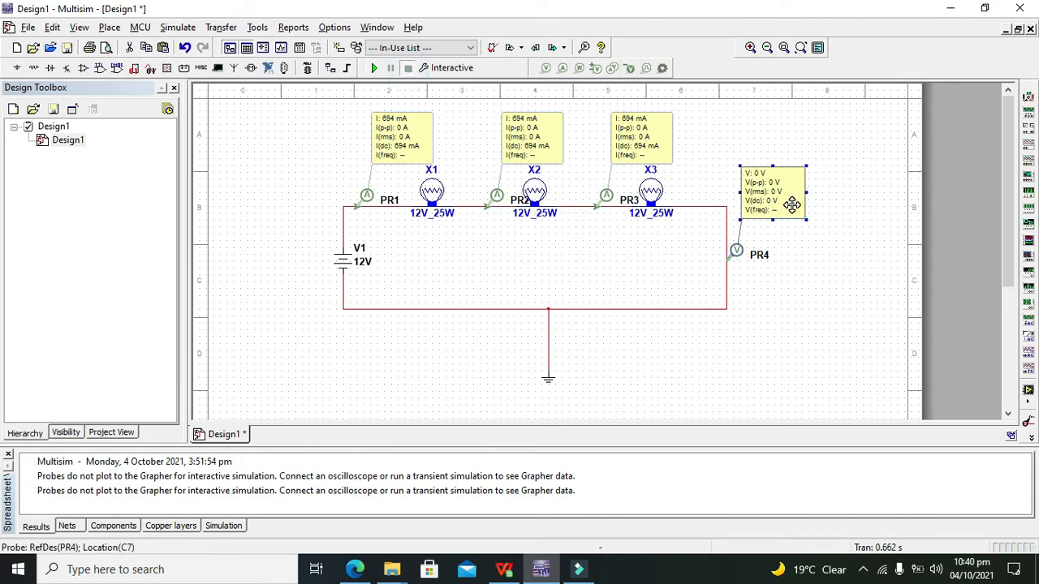
{"action": "key", "text": "Delete"}
{"action": "left_click", "coordinate": [560, 68]}
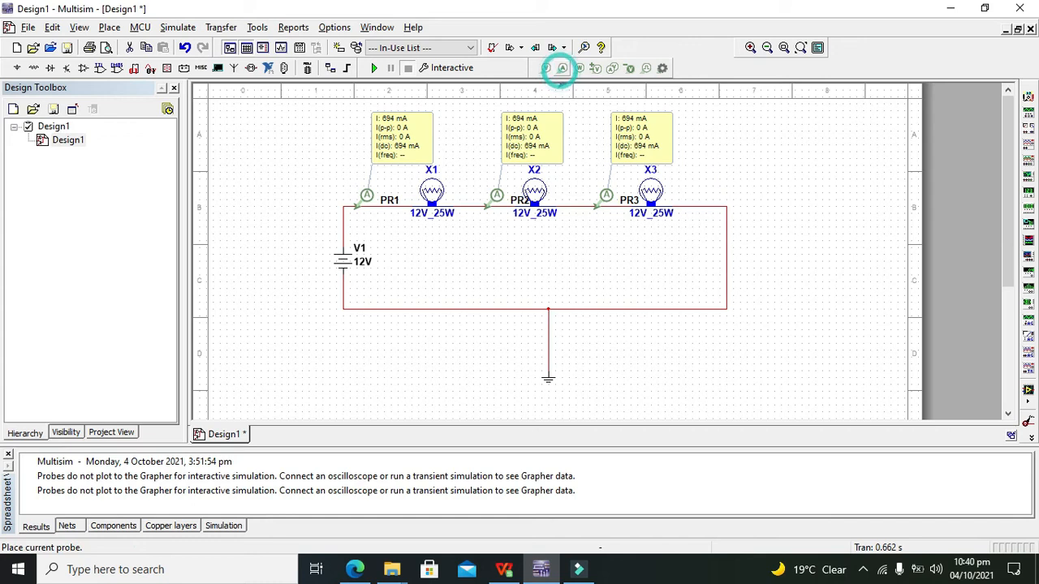
{"action": "left_click", "coordinate": [729, 276]}
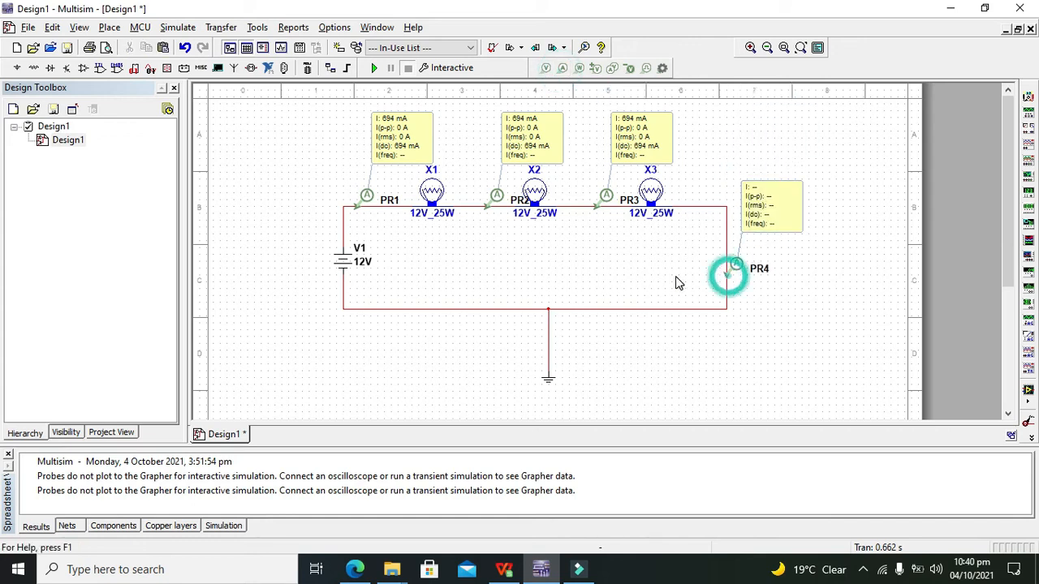
{"action": "left_click", "coordinate": [375, 68]}
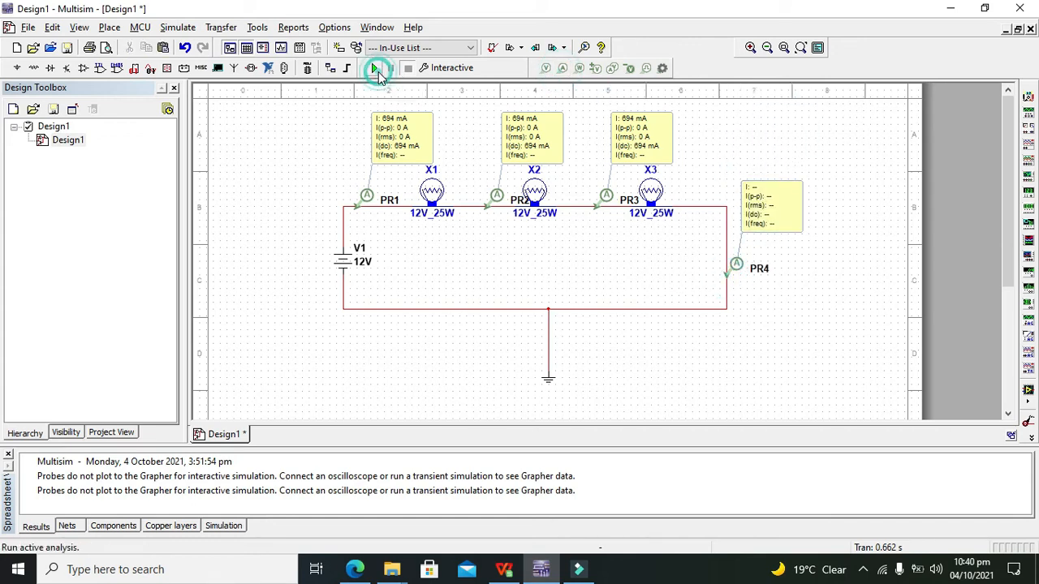